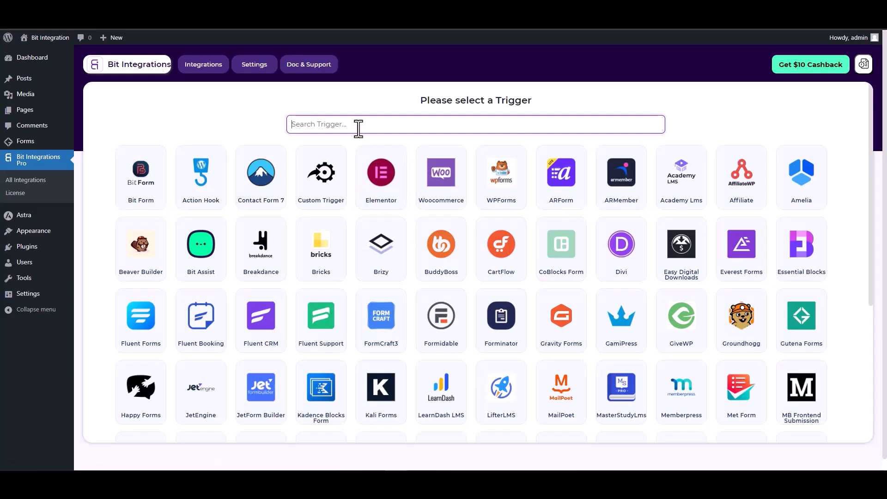
Step: Search 'gut', select Gutena Forms as the trigger, and start fetching a sample submission
{"action": "type", "text": "gun"}
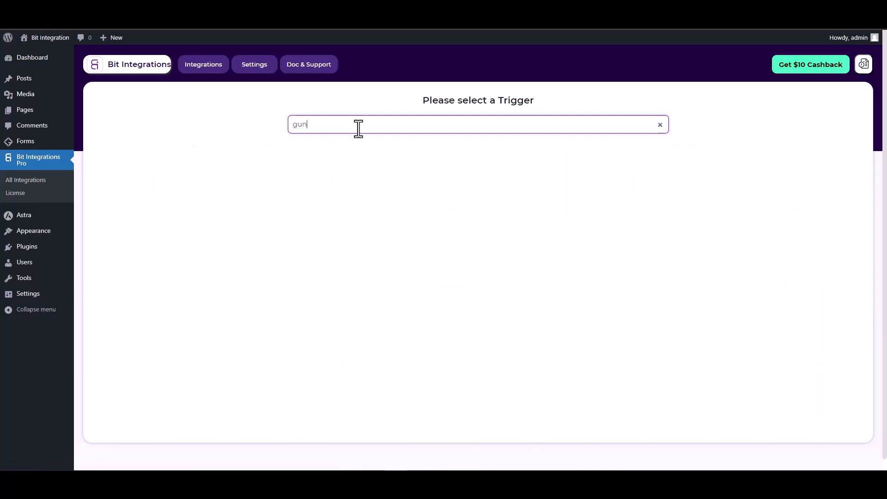
{"action": "key", "text": "BackSpace"}
{"action": "type", "text": "t"}
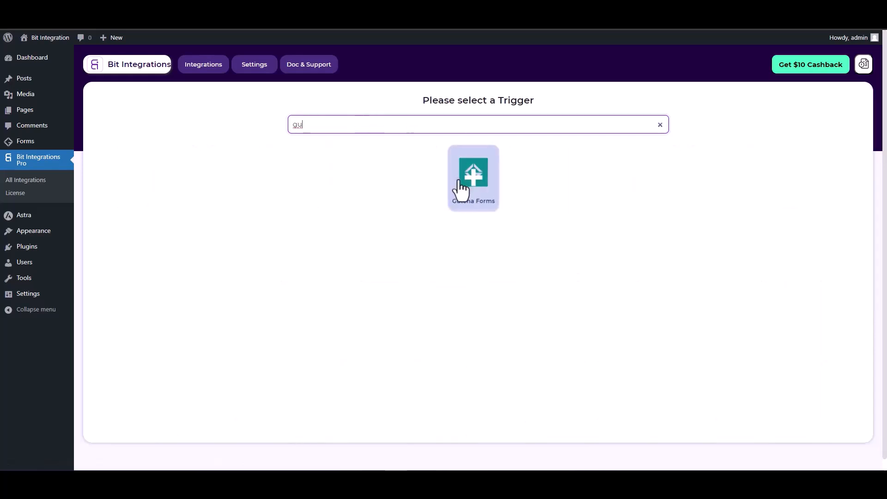
{"action": "left_click", "coordinate": [466, 190]}
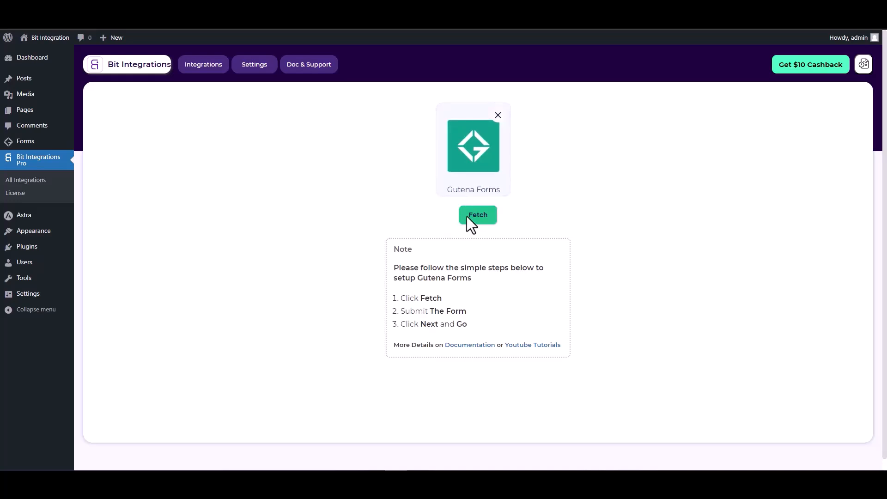
{"action": "left_click", "coordinate": [481, 217]}
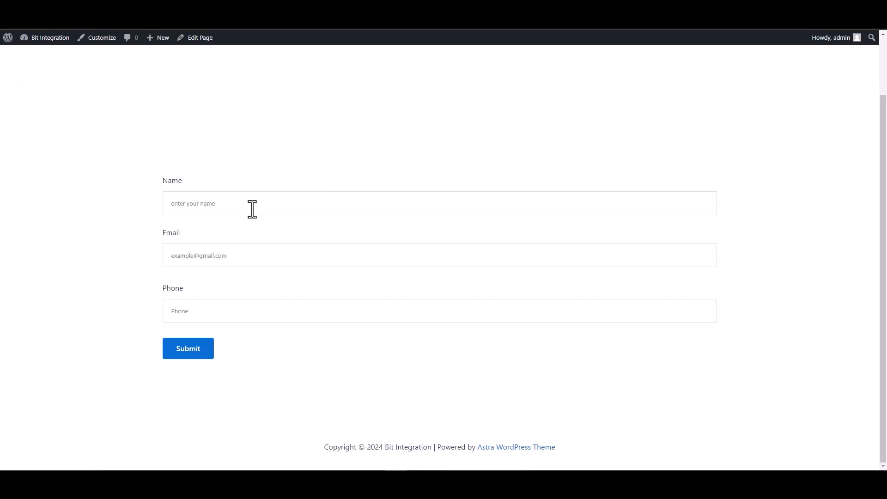
Step: Fill the frontend form's Name, Email and Phone fields with test values and submit it
{"action": "left_click", "coordinate": [251, 208]}
{"action": "type", "text": "test"}
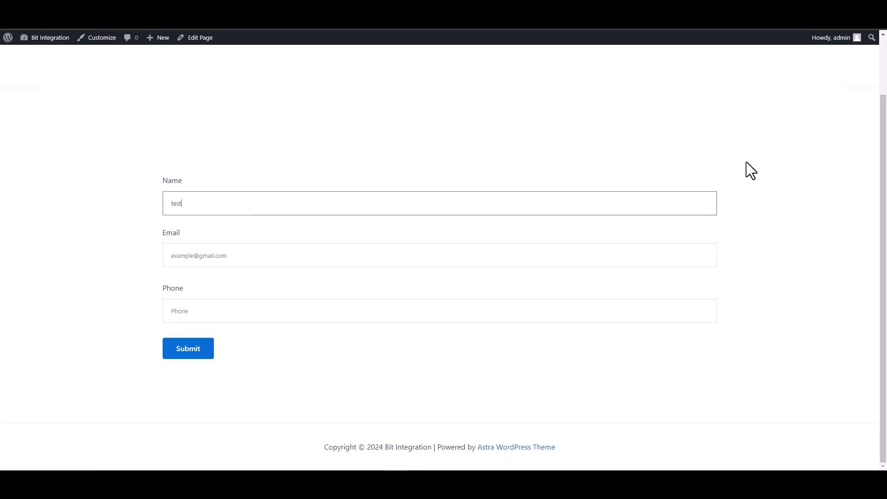
{"action": "left_click", "coordinate": [702, 256]}
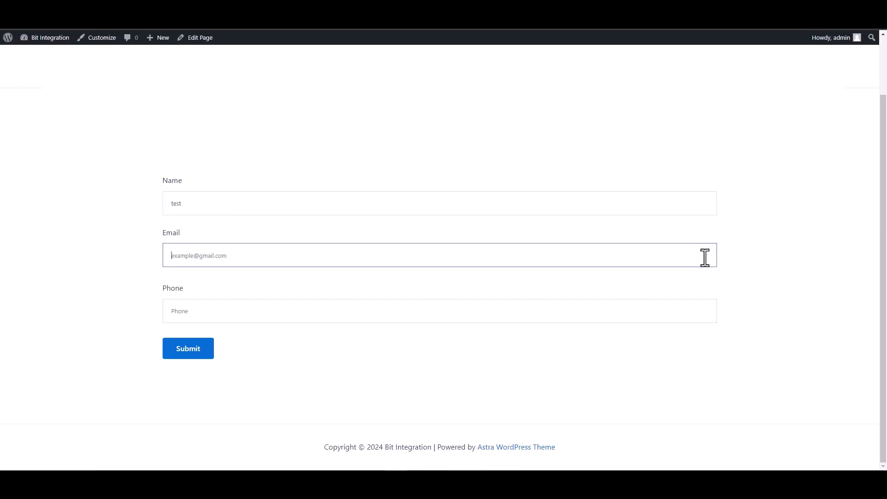
{"action": "type", "text": "test"}
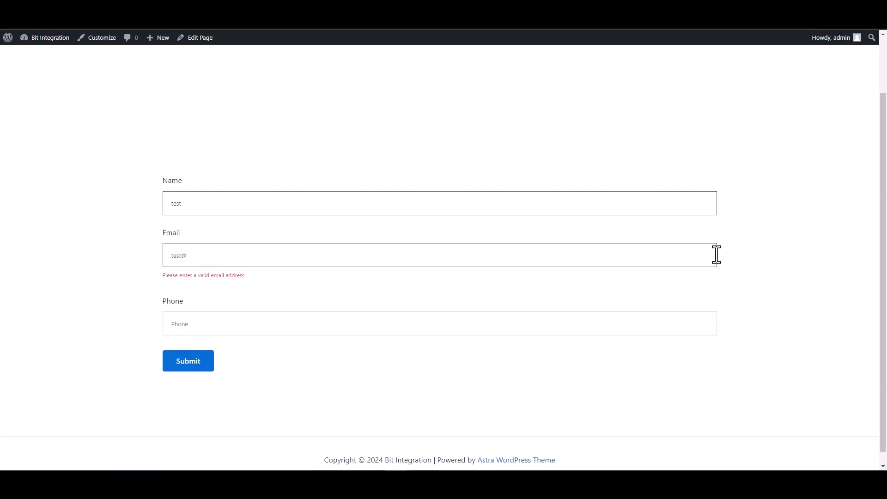
{"action": "type", "text": "@test.com"}
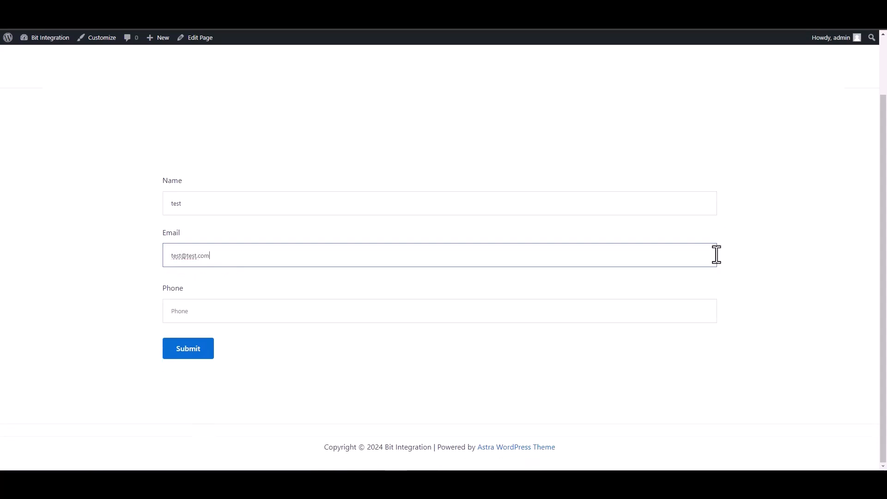
{"action": "left_click", "coordinate": [674, 311]}
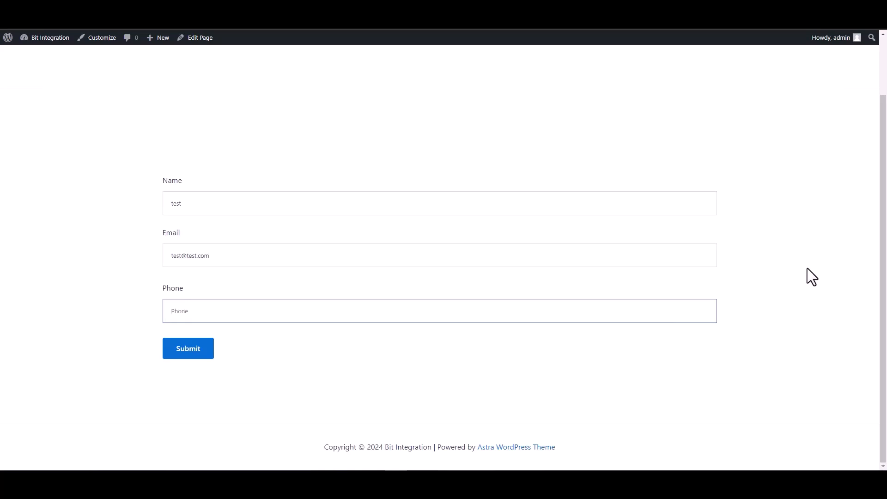
{"action": "type", "text": "134"}
{"action": "key", "text": "BackSpace"}
{"action": "key", "text": "BackSpace"}
{"action": "key", "text": "BackSpace"}
{"action": "type", "text": "12"}
{"action": "left_click", "coordinate": [183, 352]}
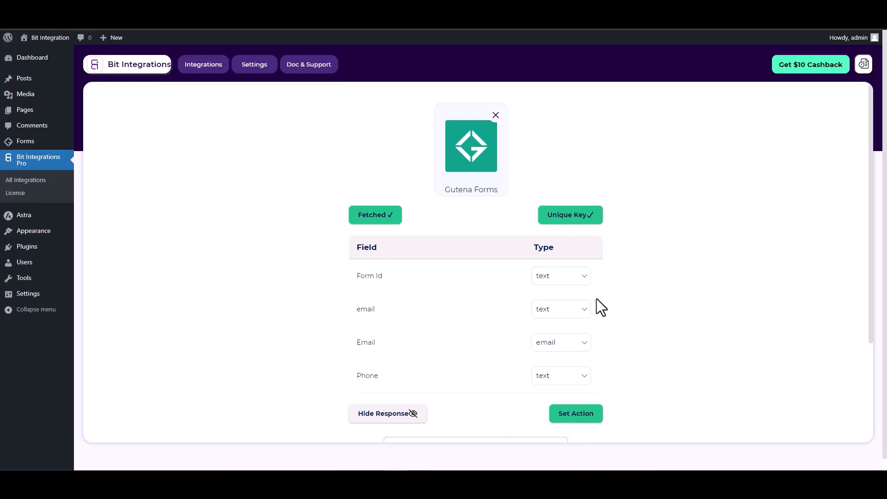
Step: Scroll past the fetched Form Id, email, Email and Phone fields and proceed to Set Action
{"action": "scroll", "coordinate": [596, 305], "scroll_direction": "down", "scroll_amount": 1}
{"action": "left_click", "coordinate": [578, 368]}
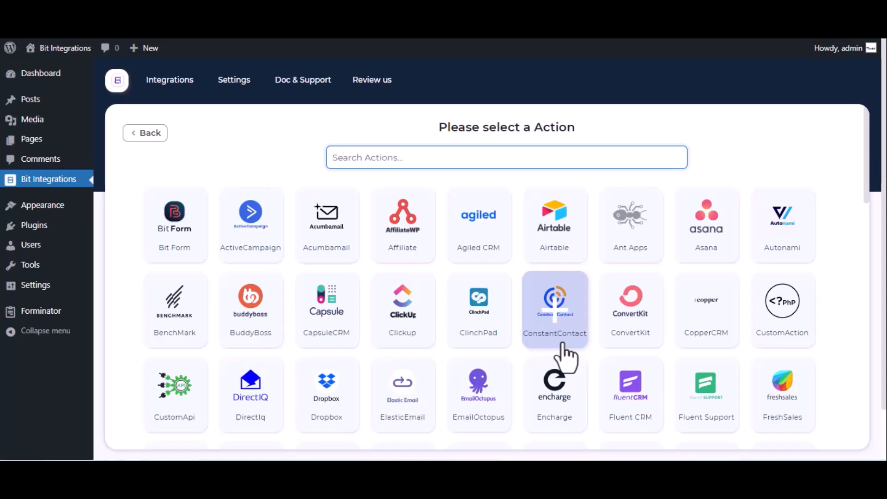
Step: Choose Notion as the action and follow the 'here' link to Notion's integrations page
{"action": "type", "text": "notion"}
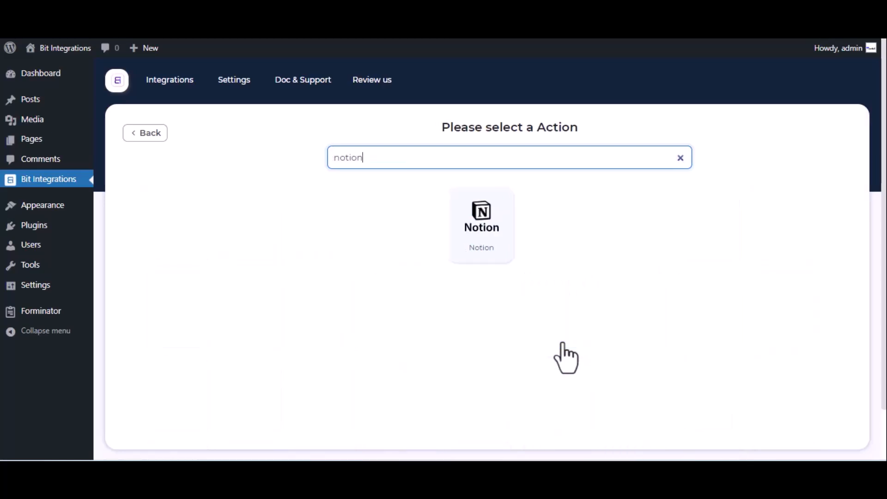
{"action": "left_click", "coordinate": [487, 221]}
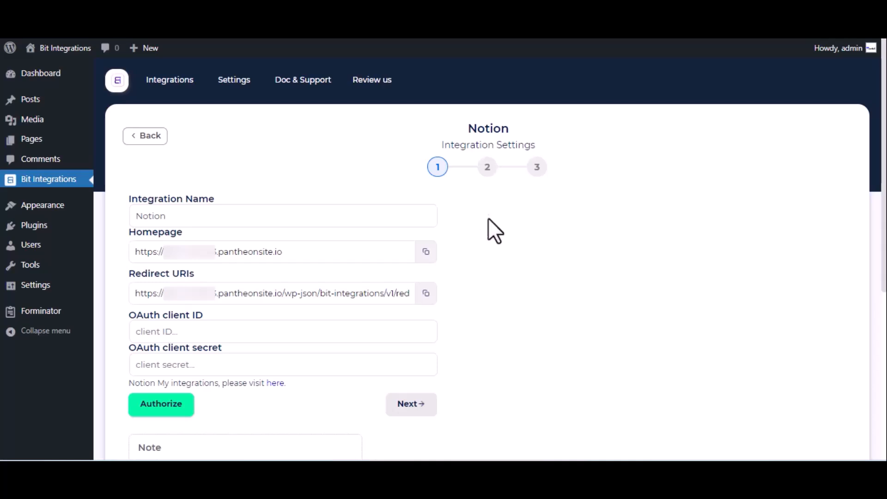
{"action": "left_click", "coordinate": [181, 216]}
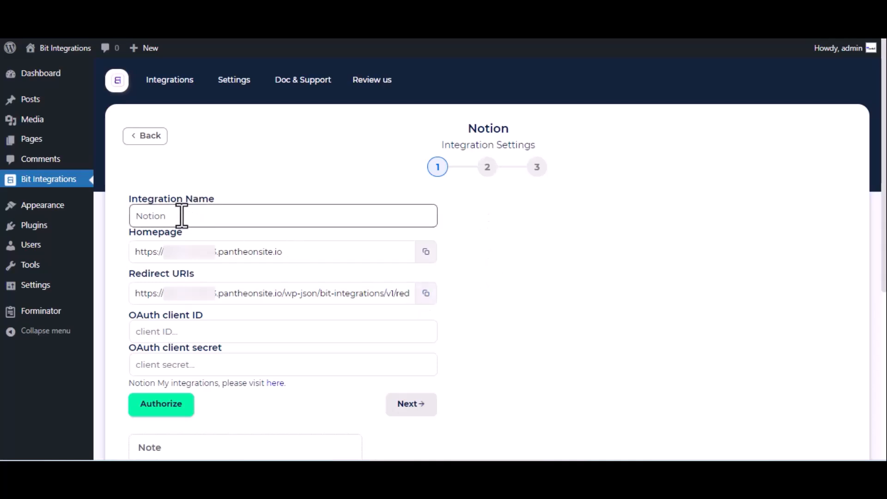
{"action": "left_click", "coordinate": [143, 331]}
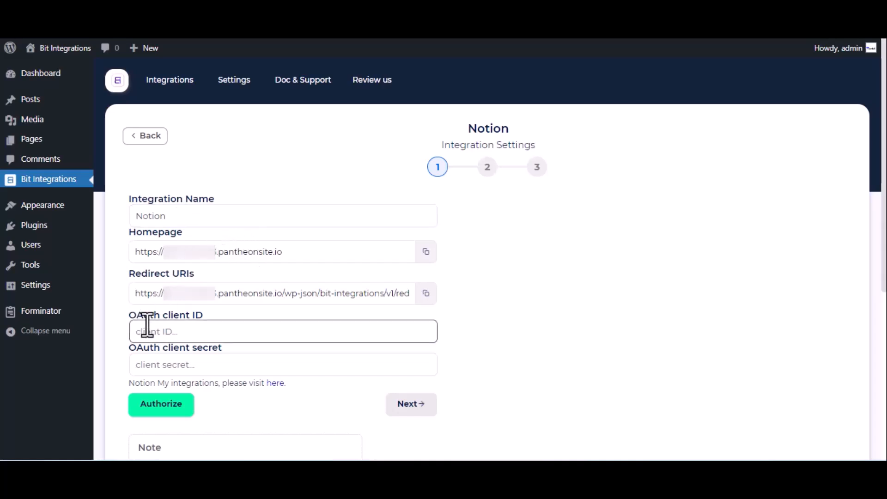
{"action": "left_click", "coordinate": [194, 362]}
{"action": "left_click", "coordinate": [249, 381]}
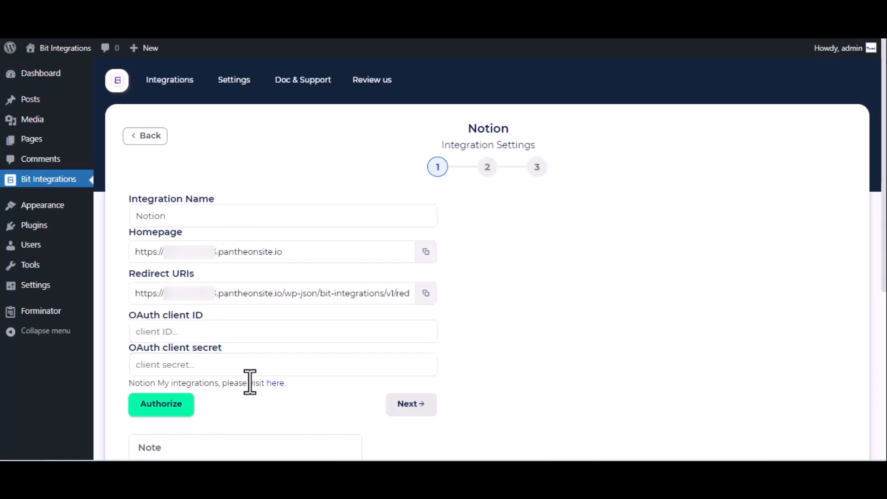
{"action": "left_click", "coordinate": [275, 383]}
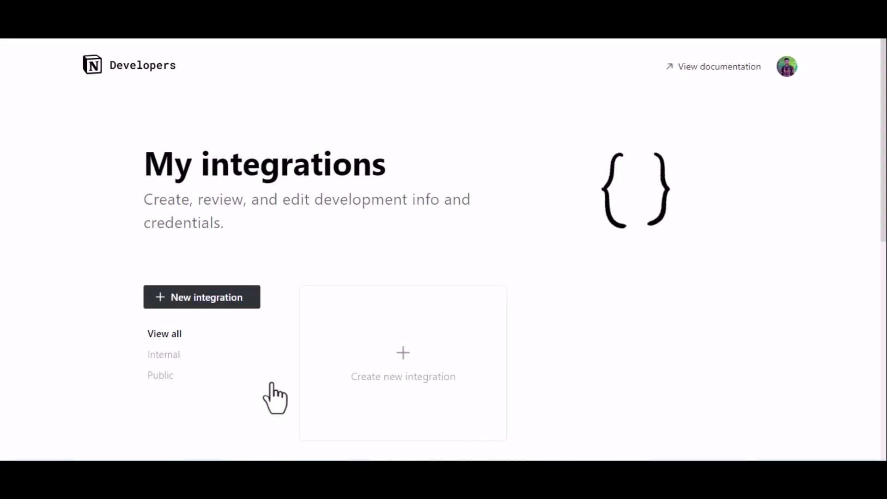
Step: Create a new Notion integration named 'For Bit Integrations' and submit it
{"action": "left_click", "coordinate": [389, 357]}
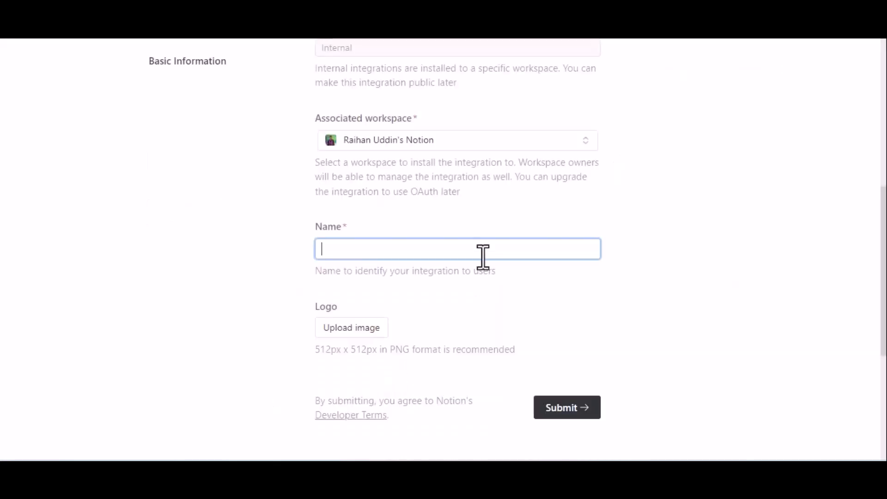
{"action": "type", "text": "For Bit"}
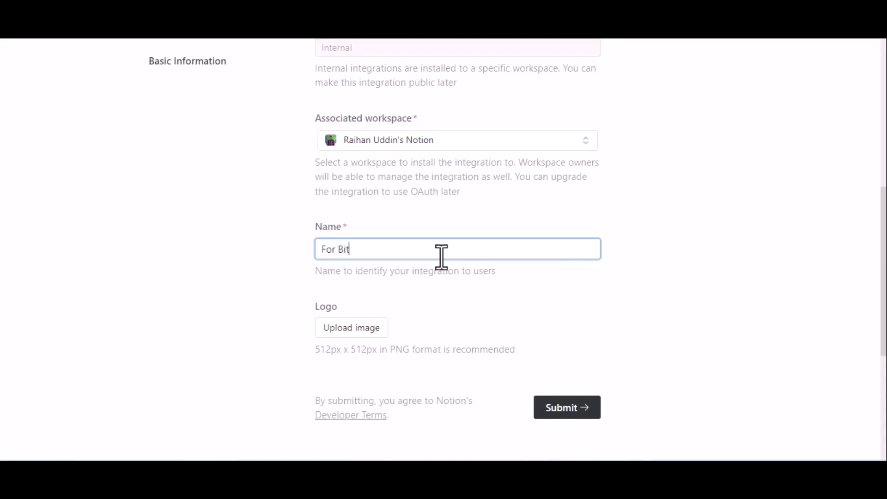
{"action": "type", "text": " Integrations"}
{"action": "scroll", "coordinate": [442, 256], "scroll_direction": "down", "scroll_amount": 2}
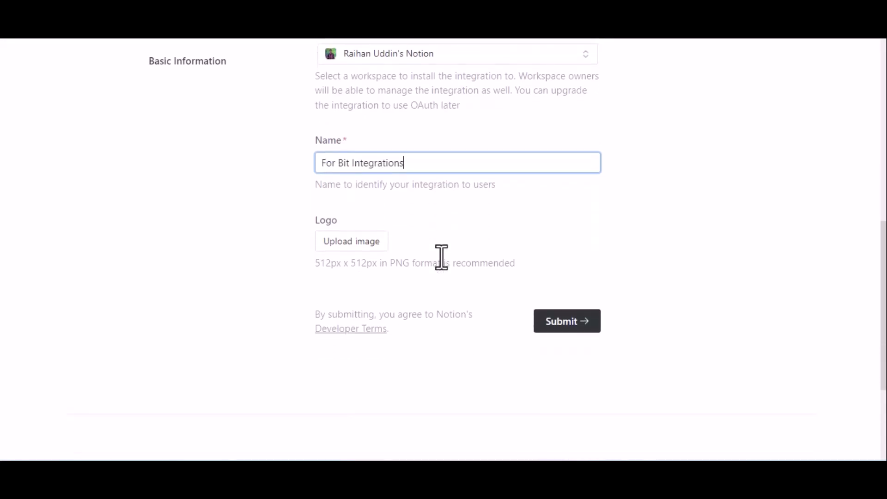
{"action": "left_click", "coordinate": [573, 320]}
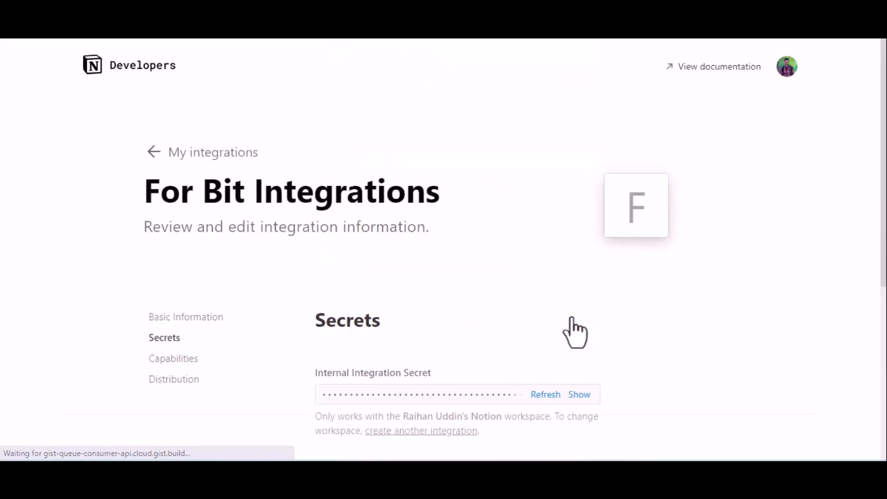
Step: Make the integration public and enter 'Bit Appd' as the company name
{"action": "left_click", "coordinate": [174, 381]}
{"action": "left_click", "coordinate": [591, 296]}
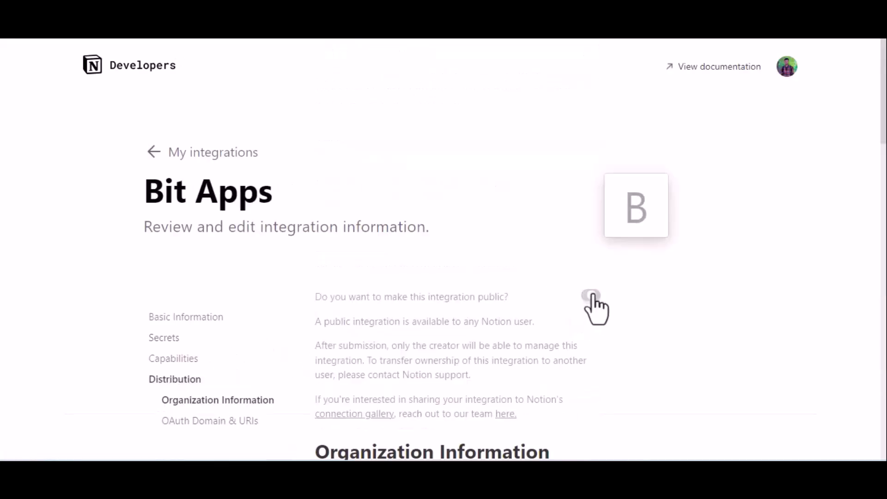
{"action": "scroll", "coordinate": [596, 309], "scroll_direction": "down", "scroll_amount": 8}
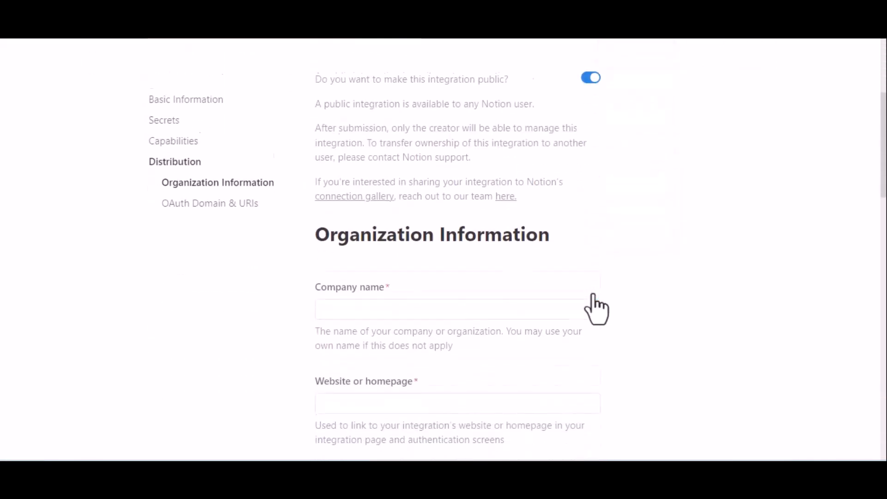
{"action": "left_click", "coordinate": [411, 143]}
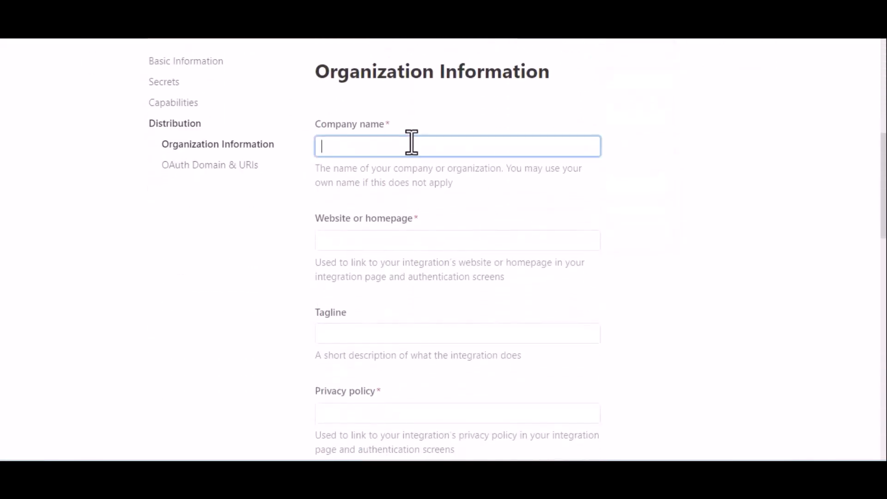
{"action": "type", "text": "Bit Appd"}
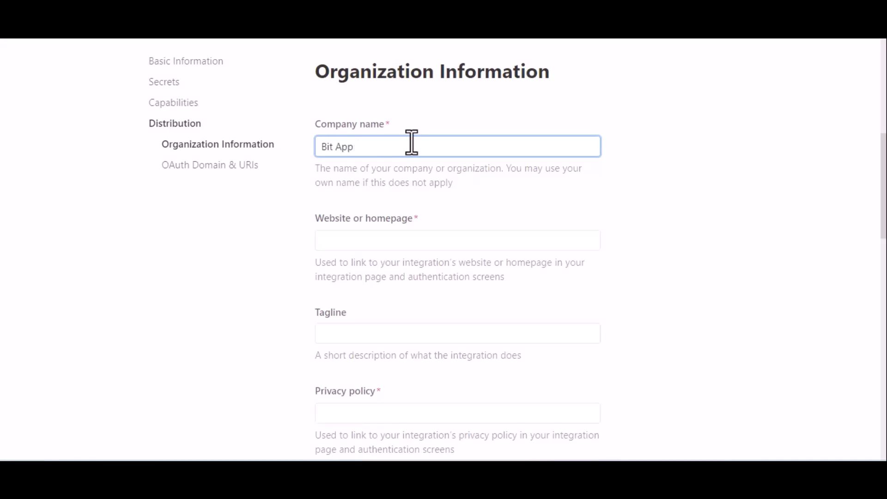
Step: Paste the bitapps.pro homepage into the website field from clipboard history
{"action": "left_click", "coordinate": [371, 239]}
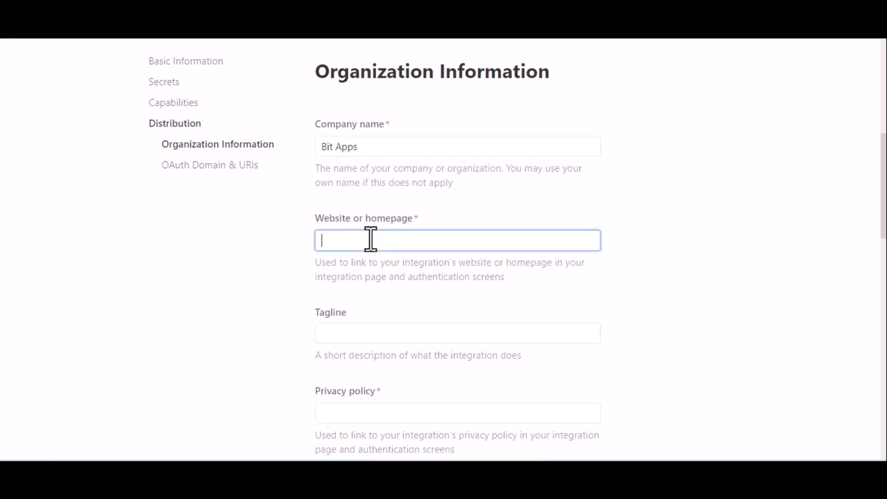
{"action": "key", "text": "super+v"}
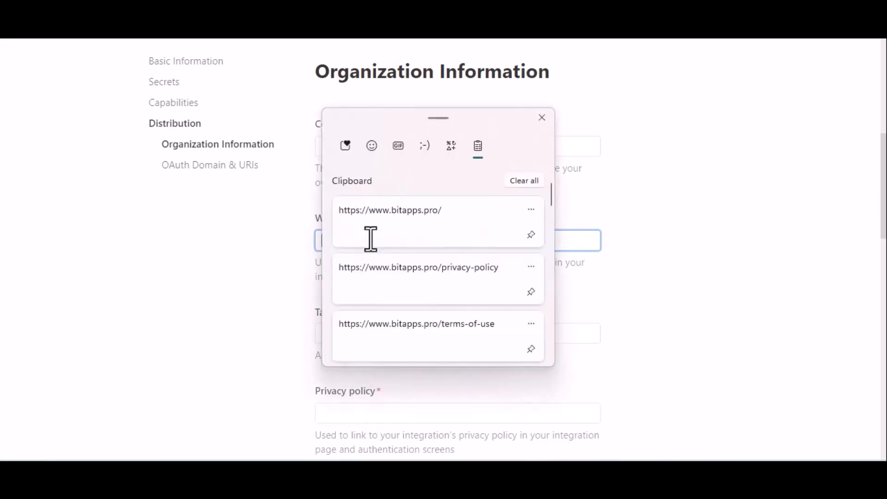
{"action": "left_click", "coordinate": [411, 226]}
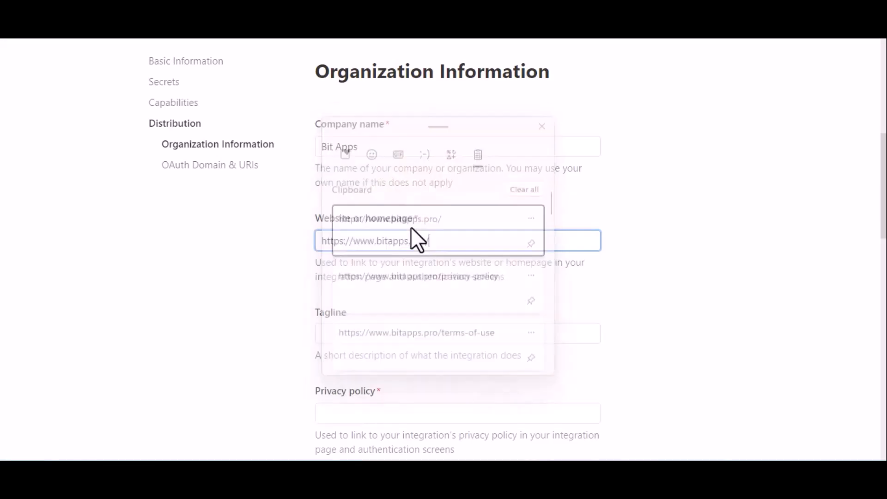
{"action": "scroll", "coordinate": [501, 315], "scroll_direction": "down", "scroll_amount": 2}
{"action": "scroll", "coordinate": [500, 315], "scroll_direction": "down", "scroll_amount": 2}
{"action": "left_click", "coordinate": [420, 246]}
Step: Paste the privacy policy and terms-of-use URLs from clipboard history
{"action": "left_click", "coordinate": [387, 235]}
{"action": "key", "text": "super+v"}
{"action": "left_click", "coordinate": [431, 274]}
{"action": "left_click", "coordinate": [461, 329]}
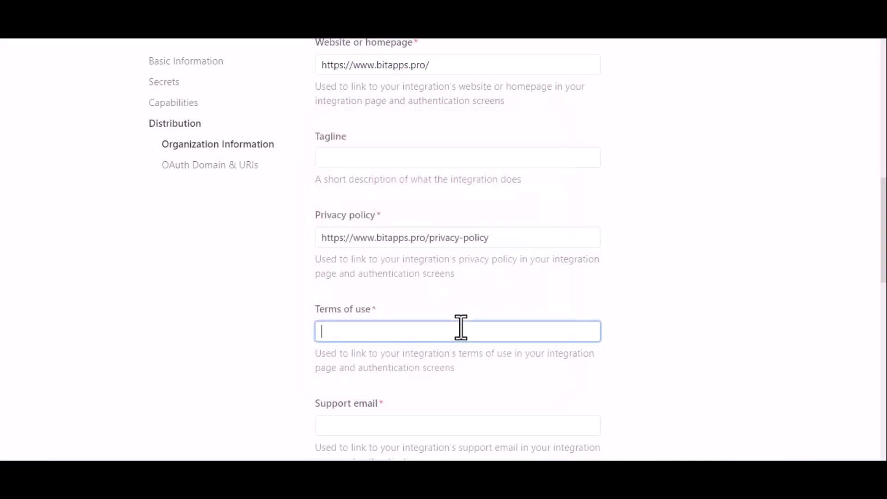
{"action": "key", "text": "super+v"}
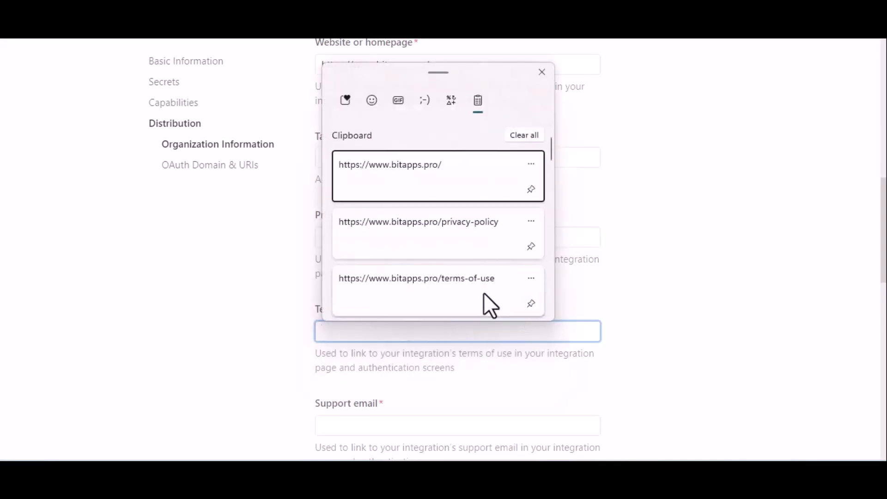
{"action": "left_click", "coordinate": [484, 294]}
Step: Enter the company's support e-mail address
{"action": "scroll", "coordinate": [564, 307], "scroll_direction": "down", "scroll_amount": 4}
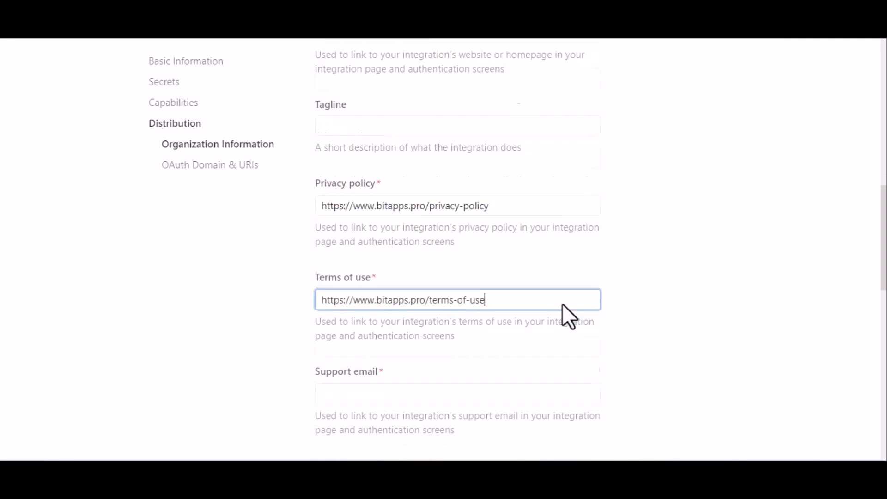
{"action": "scroll", "coordinate": [563, 305], "scroll_direction": "down", "scroll_amount": 2}
{"action": "left_click", "coordinate": [422, 157]}
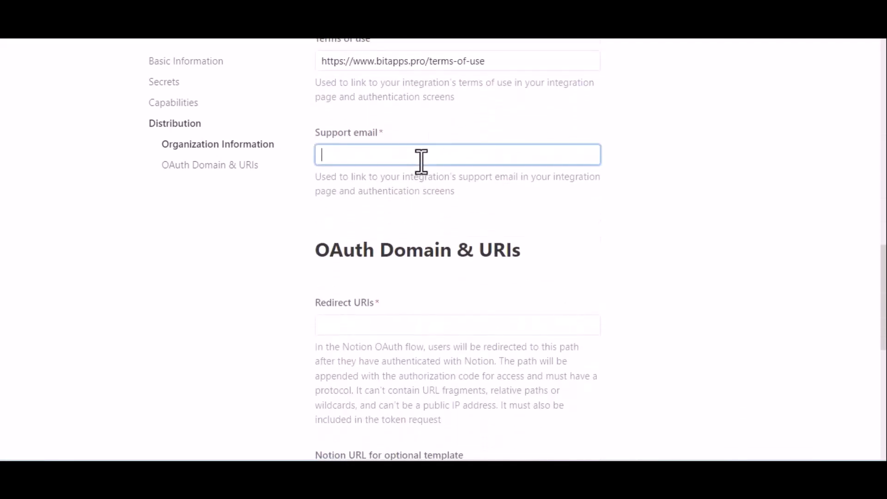
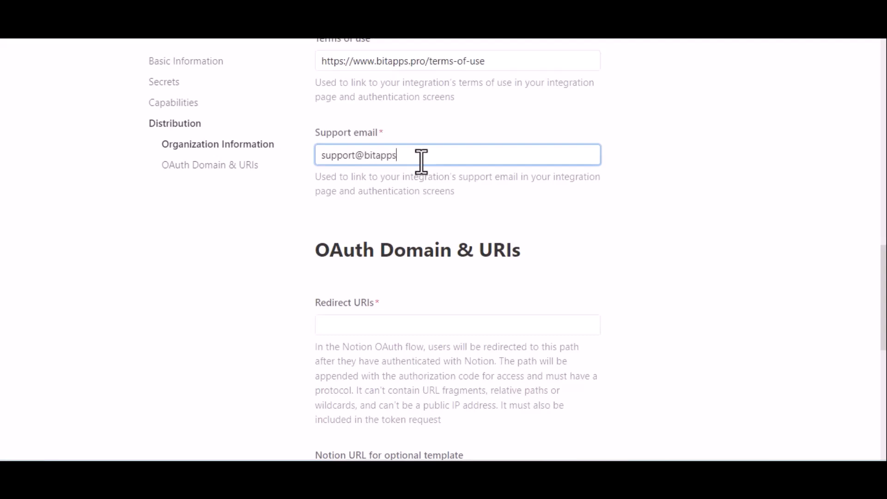
Step: Add the Bit Integrations redirect URL as a Redirect URI
{"action": "left_click", "coordinate": [416, 206]}
{"action": "scroll", "coordinate": [416, 206], "scroll_direction": "down", "scroll_amount": 2}
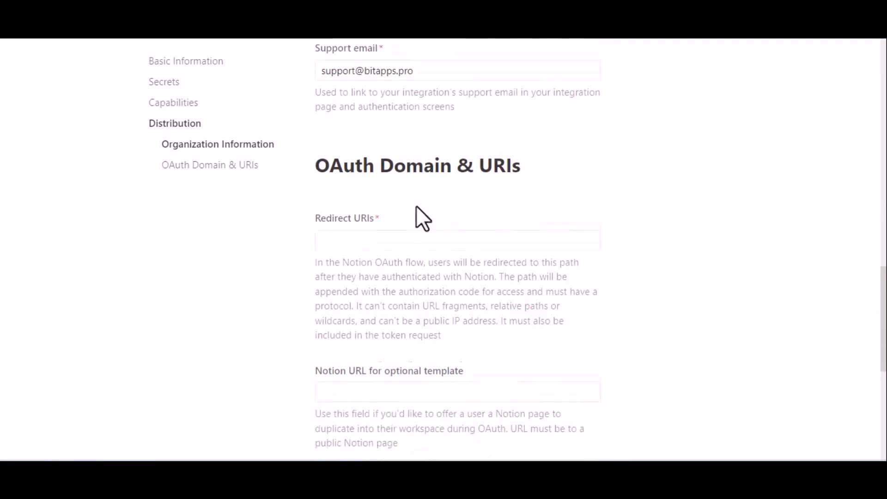
{"action": "left_click", "coordinate": [392, 233]}
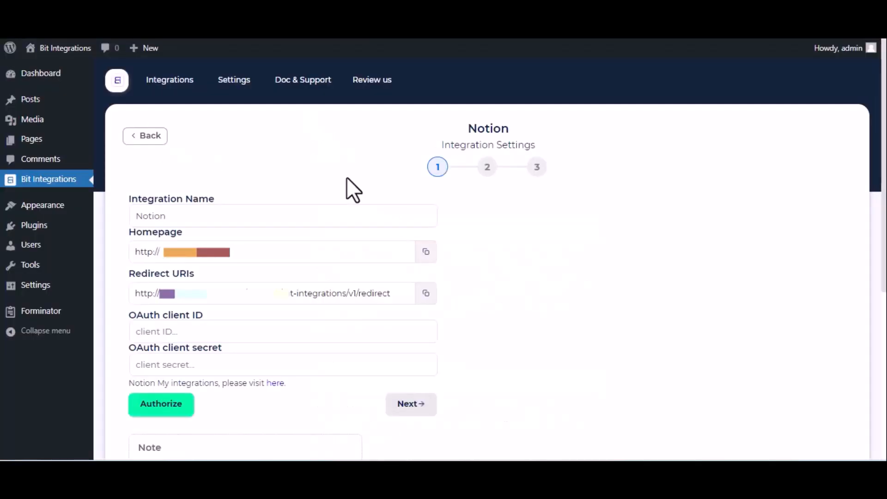
{"action": "triple_click", "coordinate": [345, 292]}
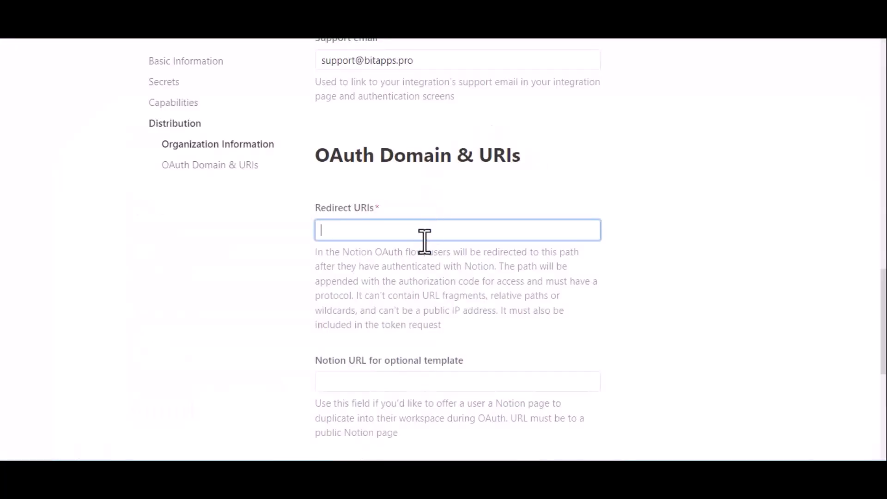
{"action": "type", "text": "http://bit-integrations.local/wp-json/bit-integrations/v1/redirect"}
{"action": "left_click", "coordinate": [446, 272]}
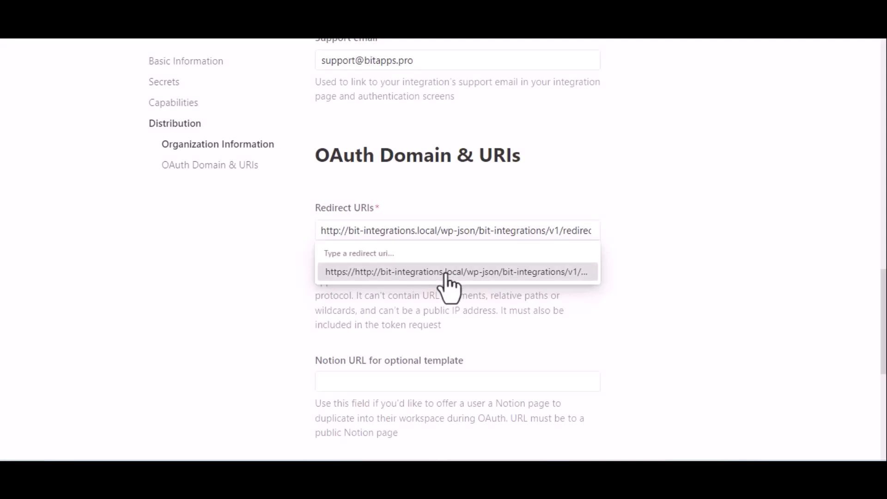
Step: Submit the distribution details and confirm making the integration public
{"action": "scroll", "coordinate": [446, 286], "scroll_direction": "down", "scroll_amount": 4}
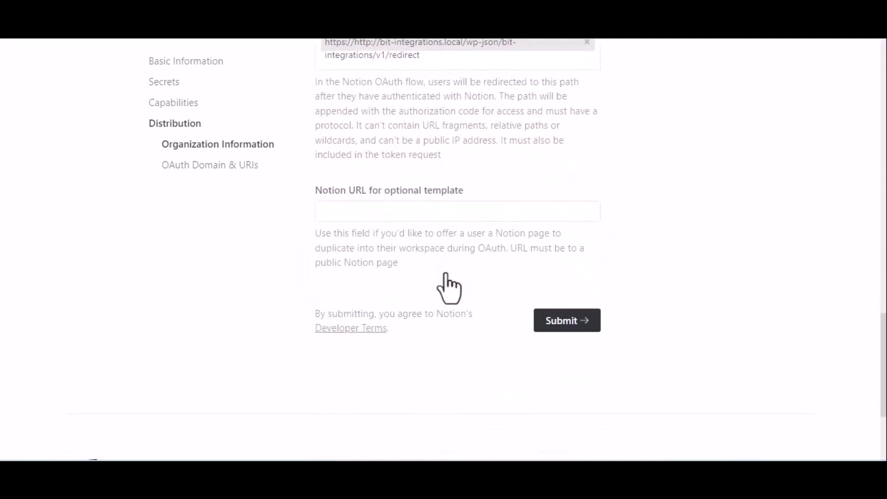
{"action": "left_click", "coordinate": [561, 323]}
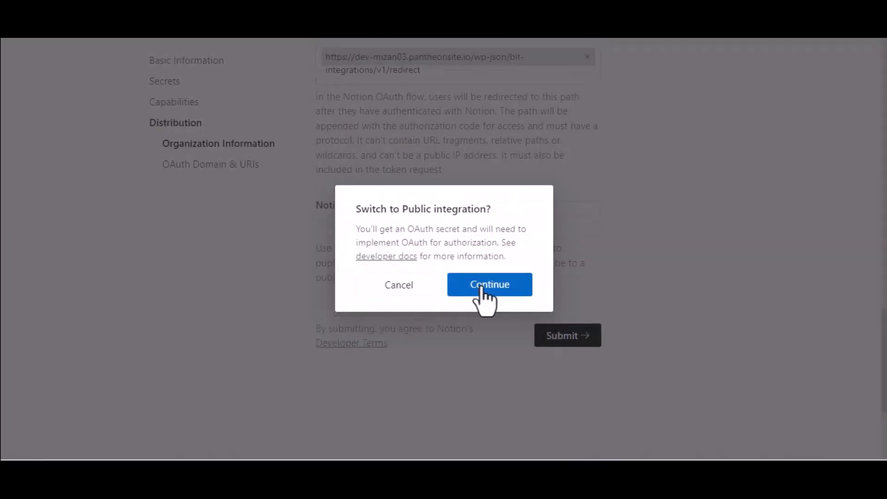
{"action": "left_click", "coordinate": [483, 289]}
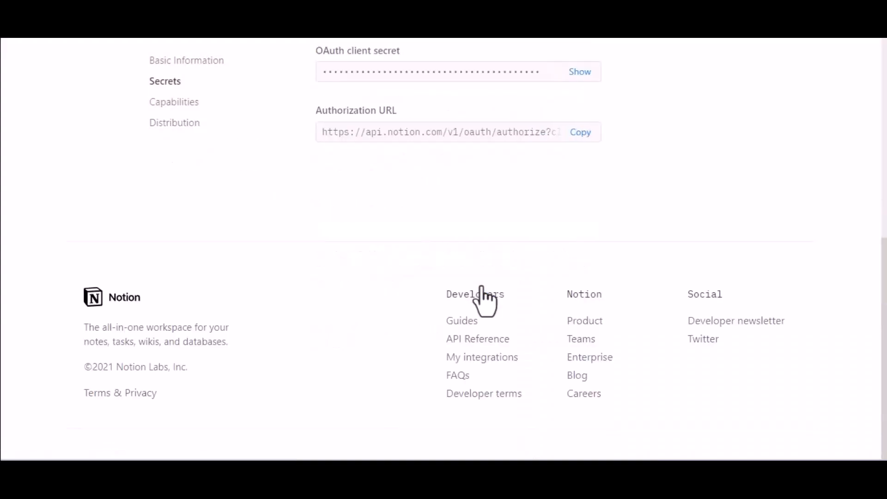
Step: Copy the OAuth client ID from Notion into Bit Integrations' client ID field
{"action": "scroll", "coordinate": [483, 298], "scroll_direction": "up", "scroll_amount": 5}
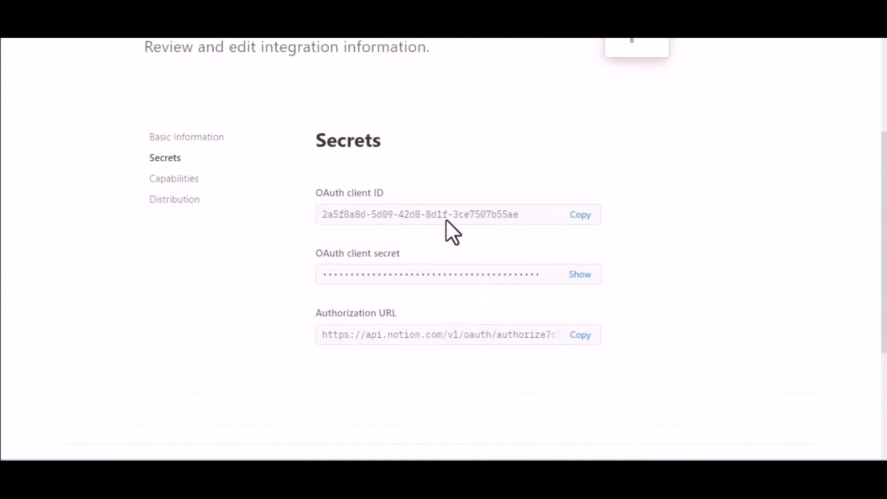
{"action": "left_click", "coordinate": [582, 215]}
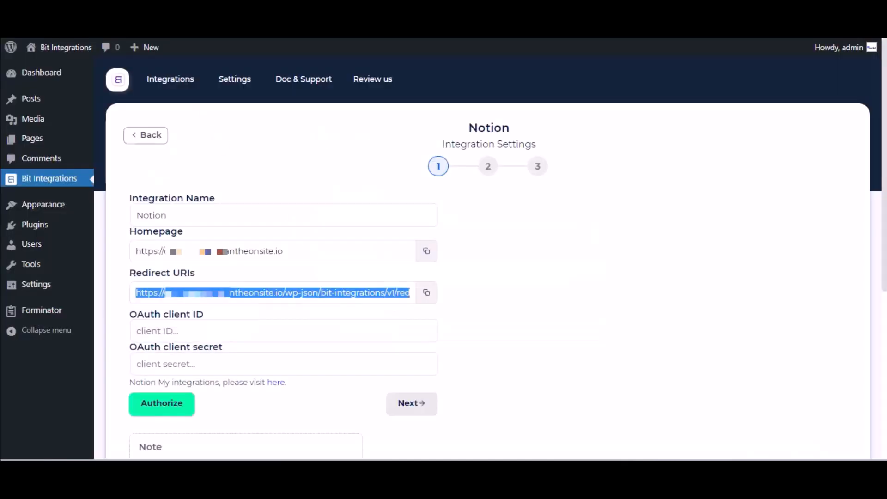
{"action": "left_click", "coordinate": [237, 331]}
{"action": "key", "text": "ctrl+v"}
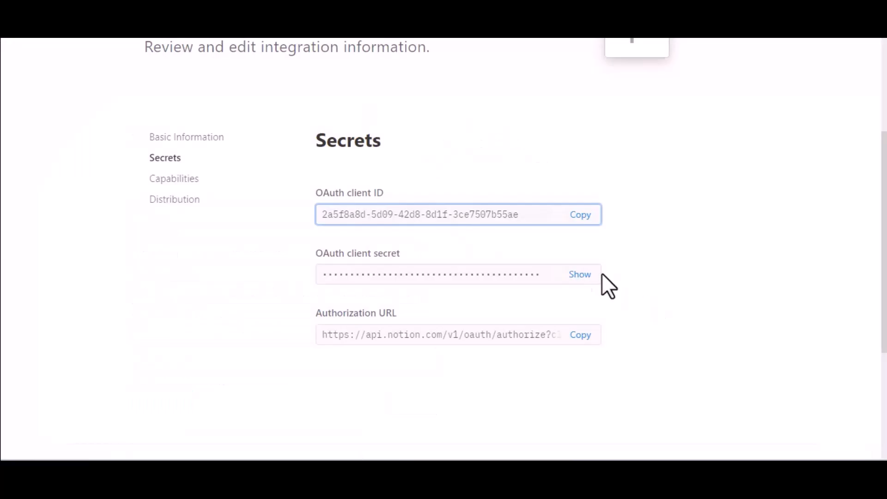
Step: Reveal and copy Notion's OAuth client secret into Bit Integrations' client secret field
{"action": "left_click", "coordinate": [580, 274]}
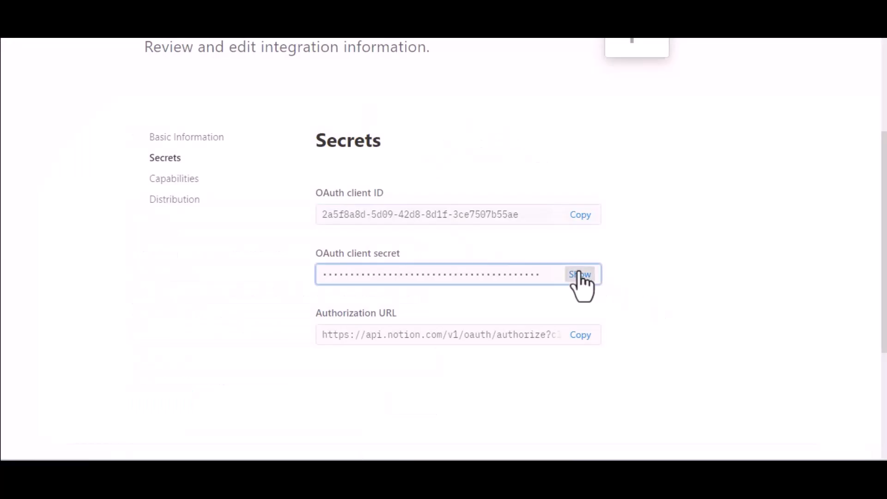
{"action": "left_click", "coordinate": [504, 283]}
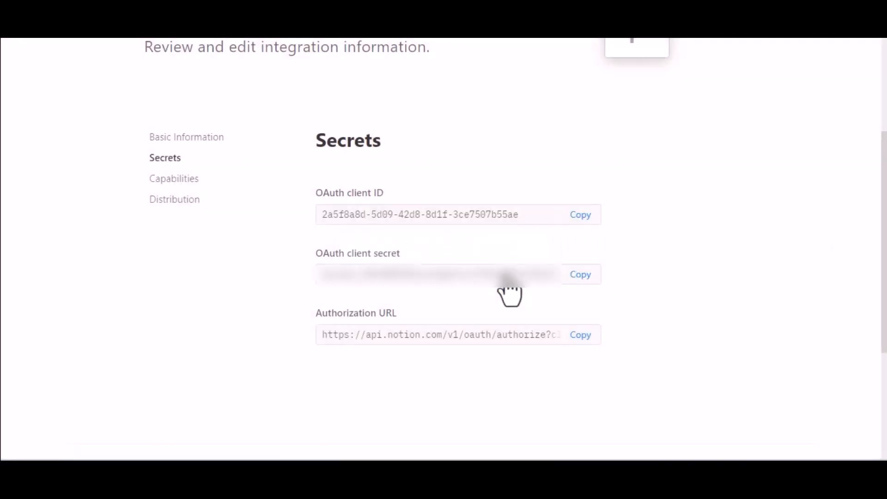
{"action": "left_click", "coordinate": [581, 279]}
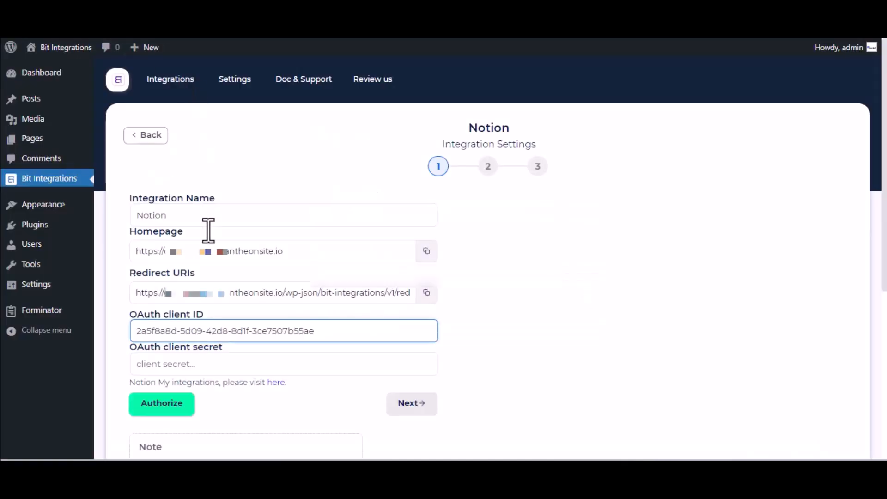
{"action": "left_click", "coordinate": [239, 363]}
{"action": "key", "text": "ctrl+v"}
{"action": "scroll", "coordinate": [241, 364], "scroll_direction": "down", "scroll_amount": 2}
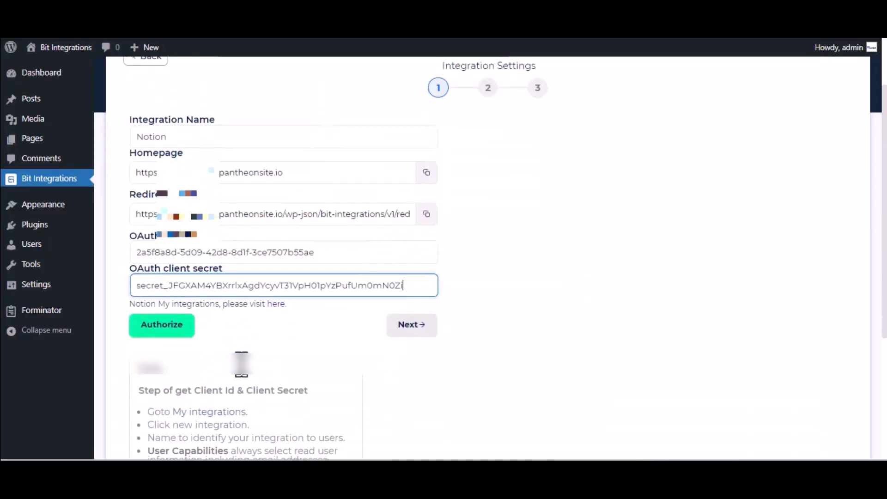
Step: Authorize Notion with access to the Journal page and continue to step 2
{"action": "left_click", "coordinate": [172, 333]}
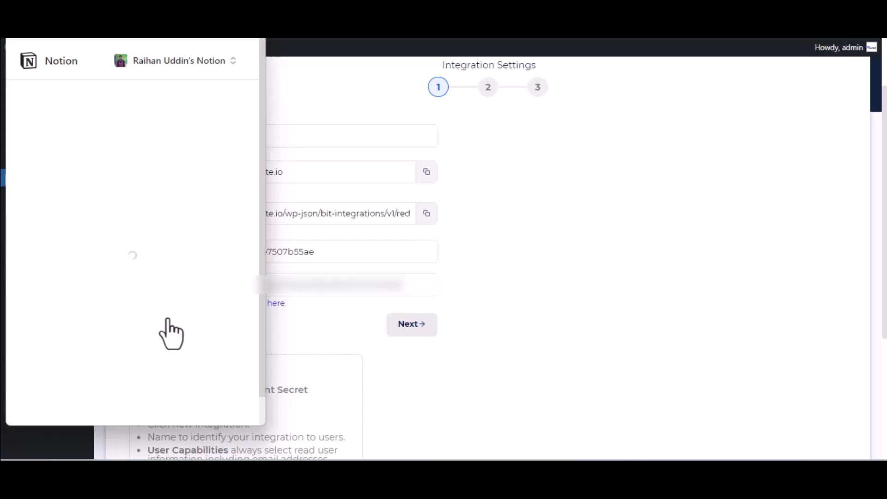
{"action": "left_click", "coordinate": [174, 369]}
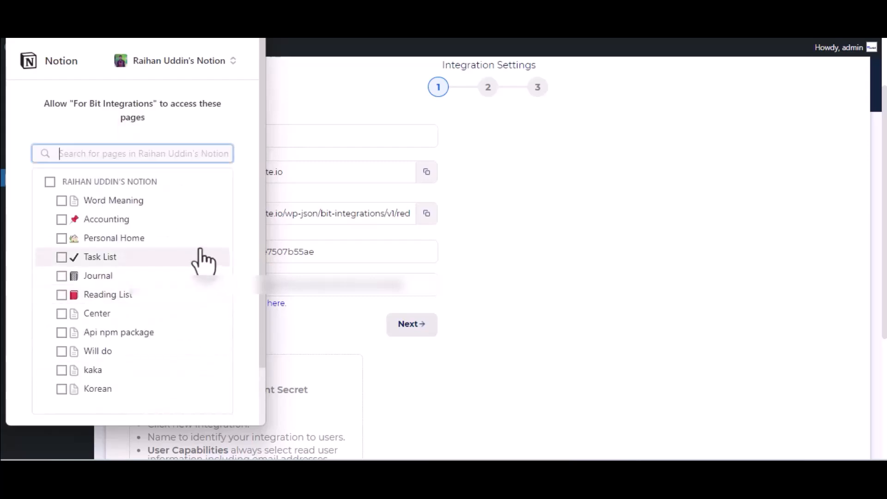
{"action": "left_click", "coordinate": [108, 276]}
{"action": "scroll", "coordinate": [109, 284], "scroll_direction": "down", "scroll_amount": 2}
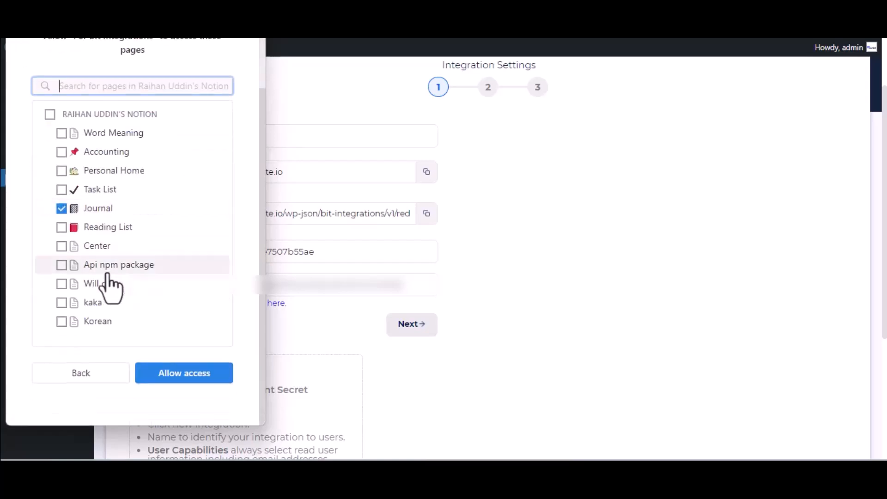
{"action": "left_click", "coordinate": [180, 382]}
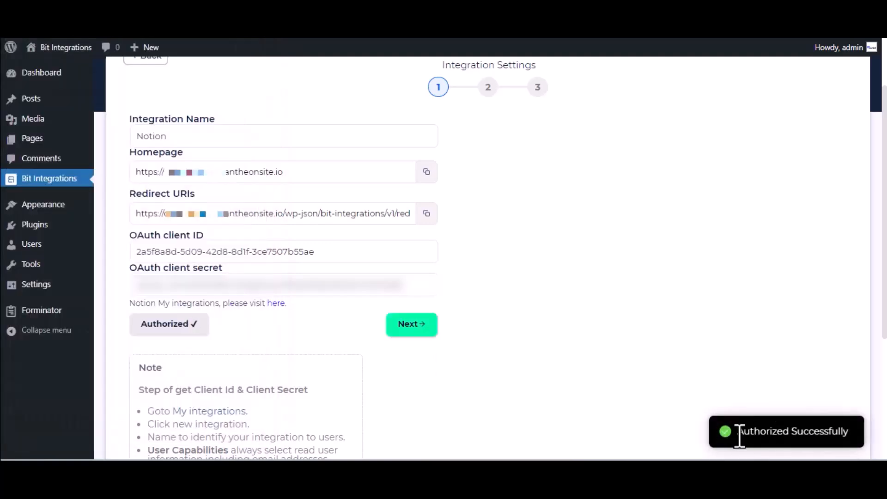
{"action": "left_click", "coordinate": [426, 324]}
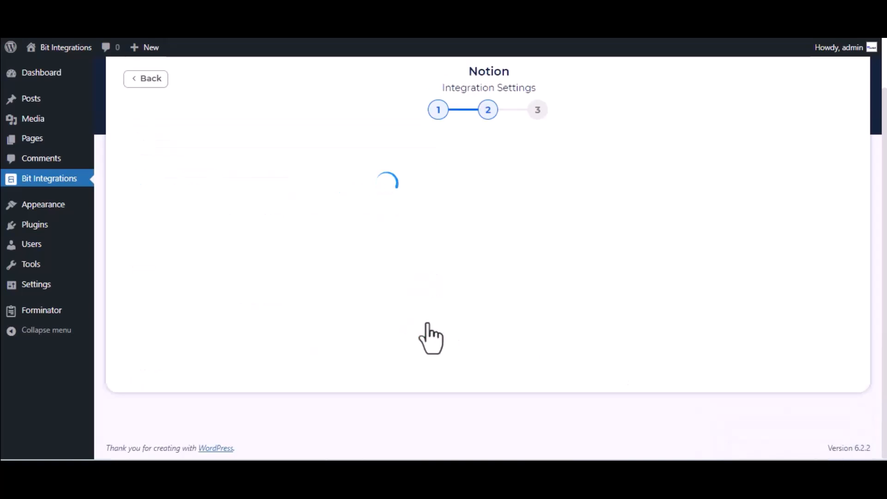
Step: Select the Journal database and map the form's Name-1 field to Name
{"action": "left_click", "coordinate": [341, 175]}
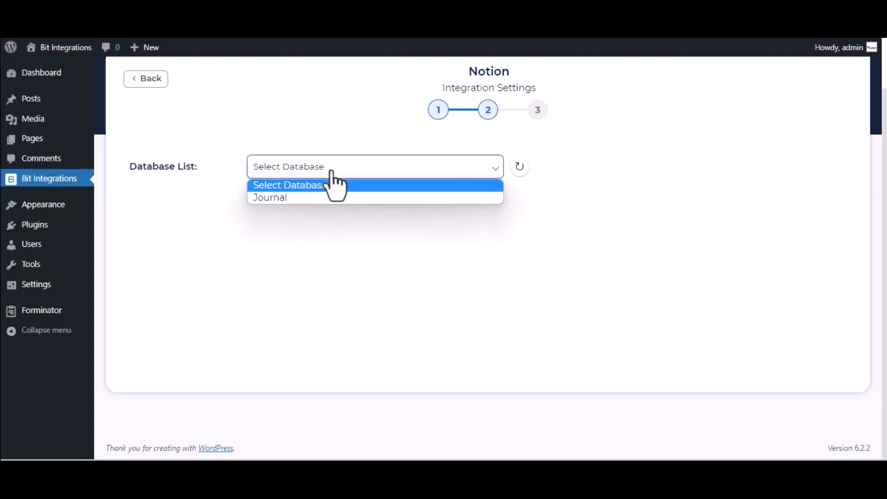
{"action": "left_click", "coordinate": [332, 203]}
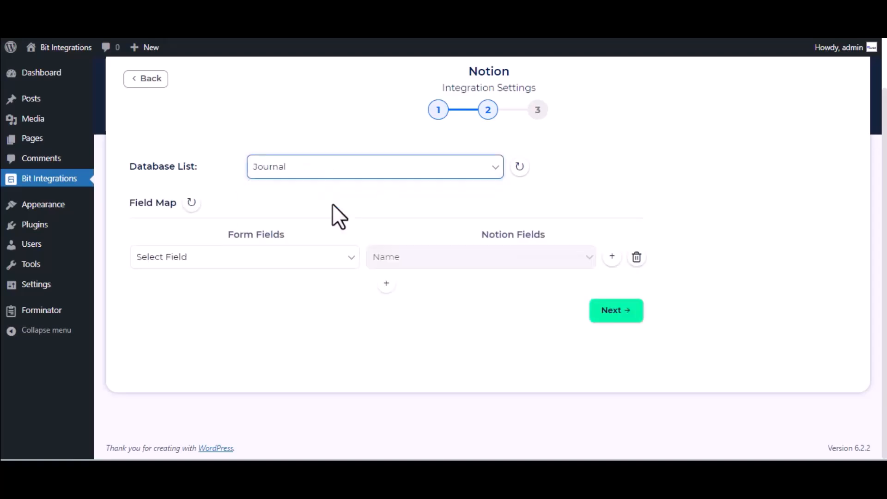
{"action": "left_click", "coordinate": [285, 261]}
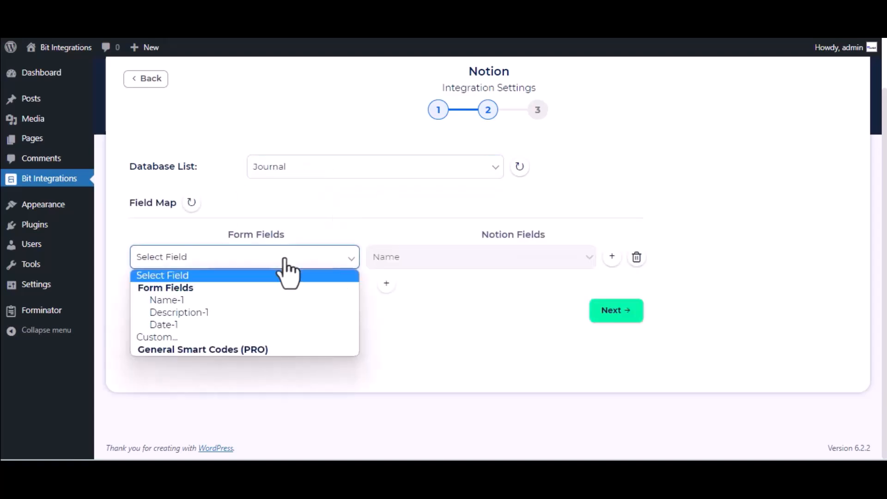
{"action": "left_click", "coordinate": [264, 304]}
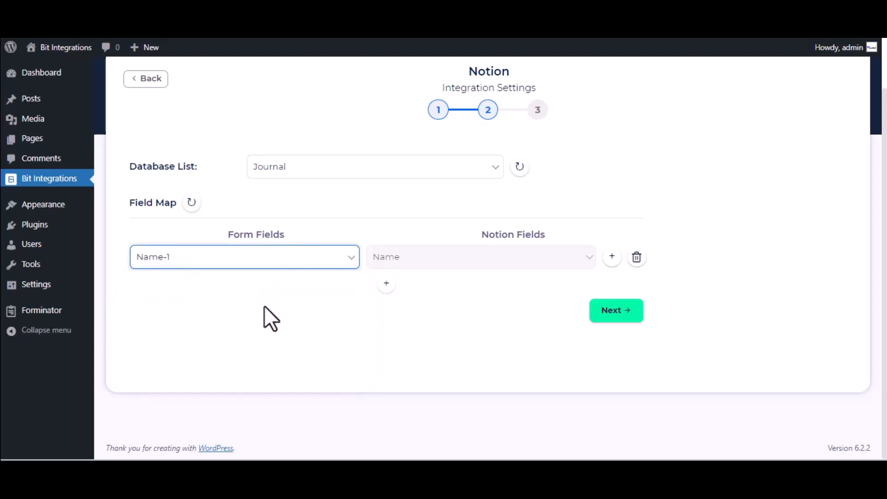
Step: Add a row mapping Description-1 to Tags, then finish and save the integration
{"action": "left_click", "coordinate": [386, 283]}
{"action": "left_click", "coordinate": [467, 290]}
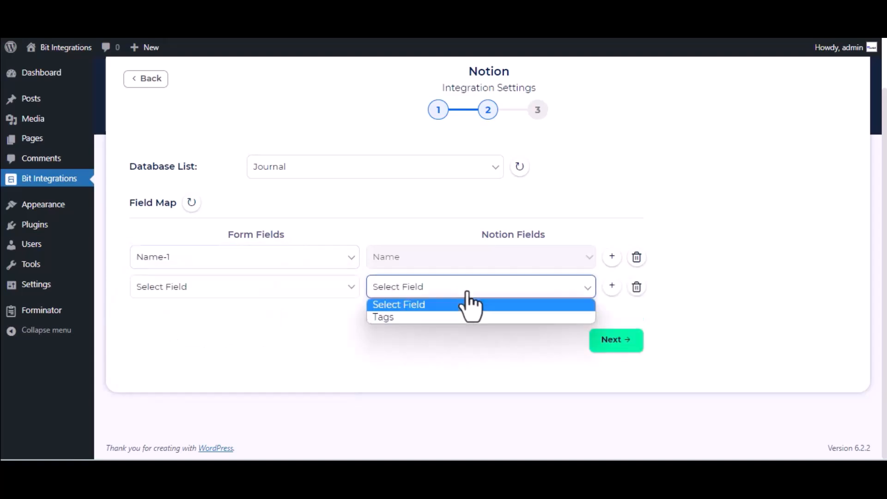
{"action": "left_click", "coordinate": [443, 316]}
{"action": "left_click", "coordinate": [438, 291]}
{"action": "left_click", "coordinate": [441, 315]}
{"action": "left_click", "coordinate": [293, 290]}
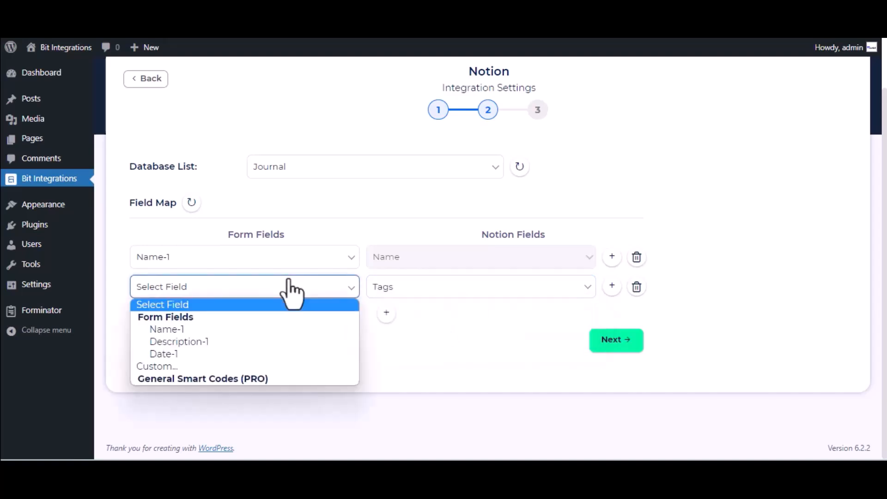
{"action": "left_click", "coordinate": [212, 344]}
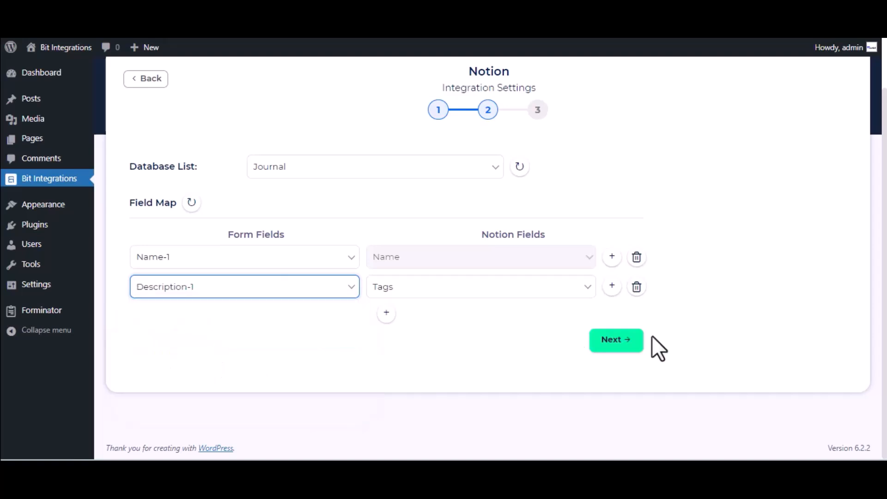
{"action": "left_click", "coordinate": [618, 340]}
{"action": "left_click", "coordinate": [504, 221]}
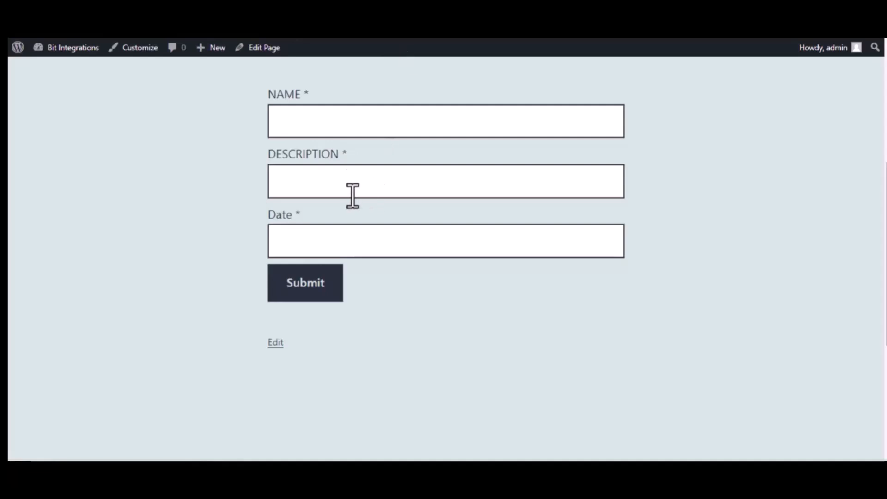
Step: Submit a test entry: Name 'Bit Integrations', Description 'Welcome to Bit Integrations Plugin', Date 09/22/2023
{"action": "left_click", "coordinate": [339, 125]}
{"action": "type", "text": "Bit Integrations"}
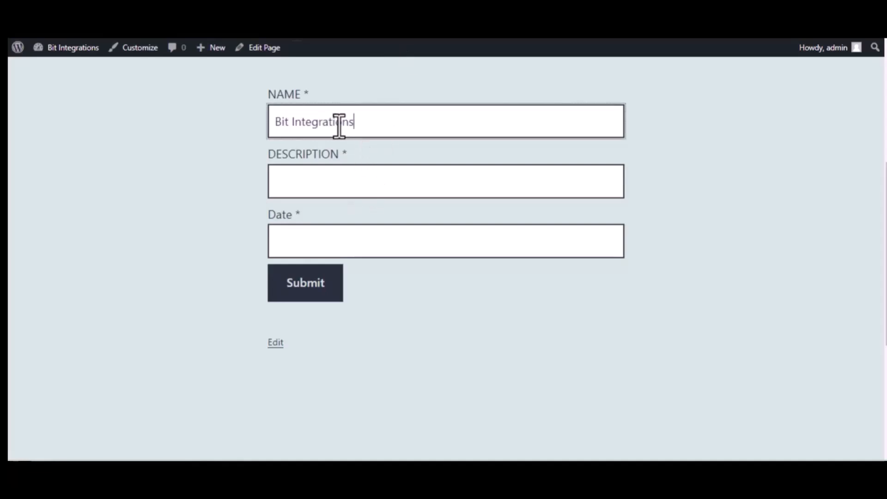
{"action": "left_click", "coordinate": [351, 176]}
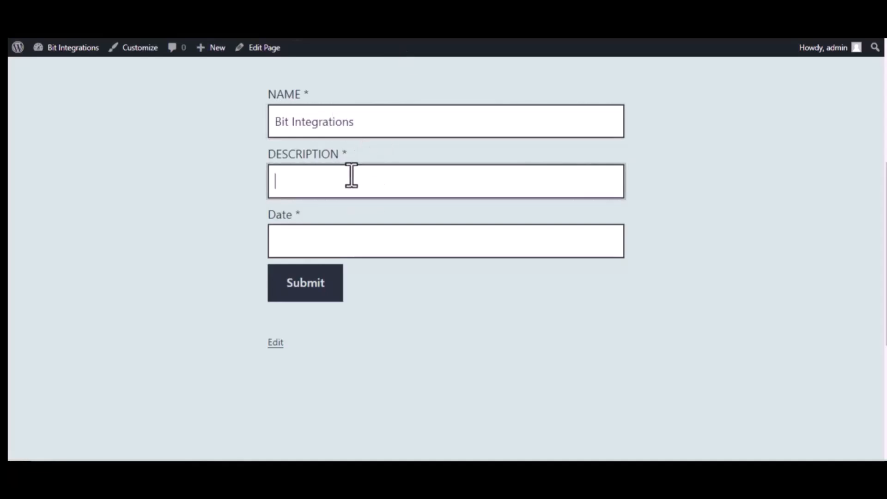
{"action": "type", "text": "Welcome to Bit Inte"}
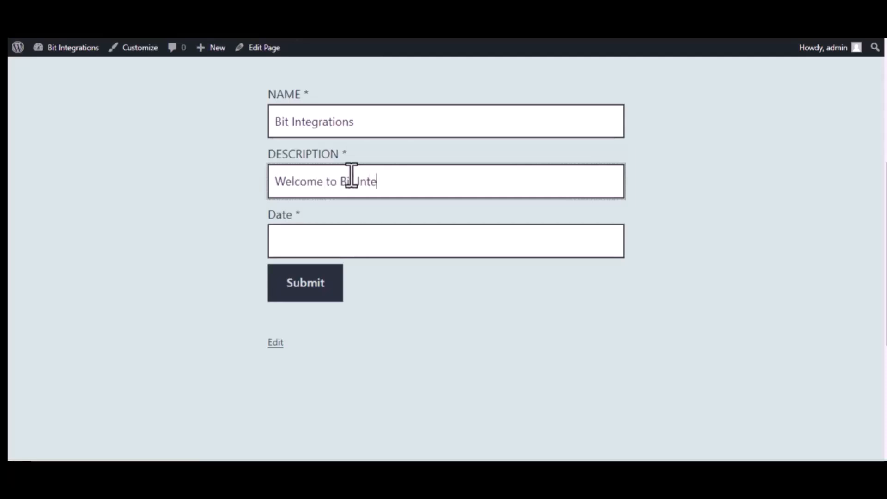
{"action": "type", "text": "grations Plugin"}
{"action": "left_click", "coordinate": [368, 240]}
{"action": "type", "text": "09"}
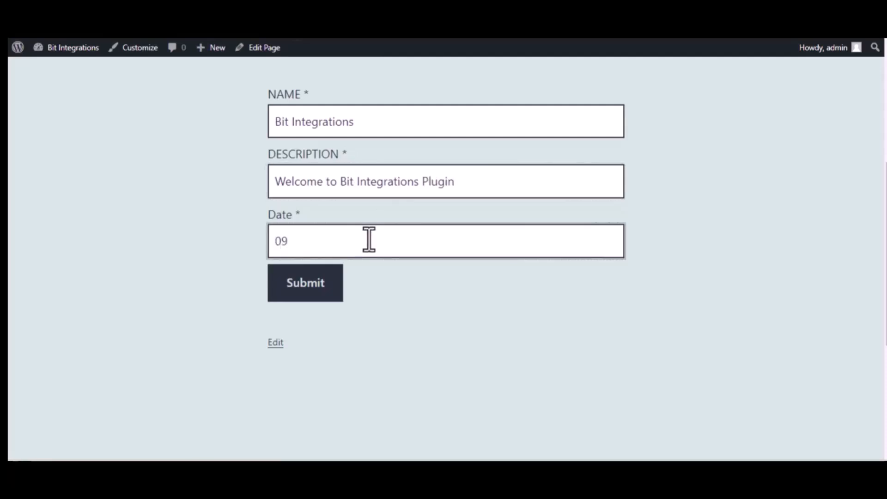
{"action": "type", "text": "/22/20223"}
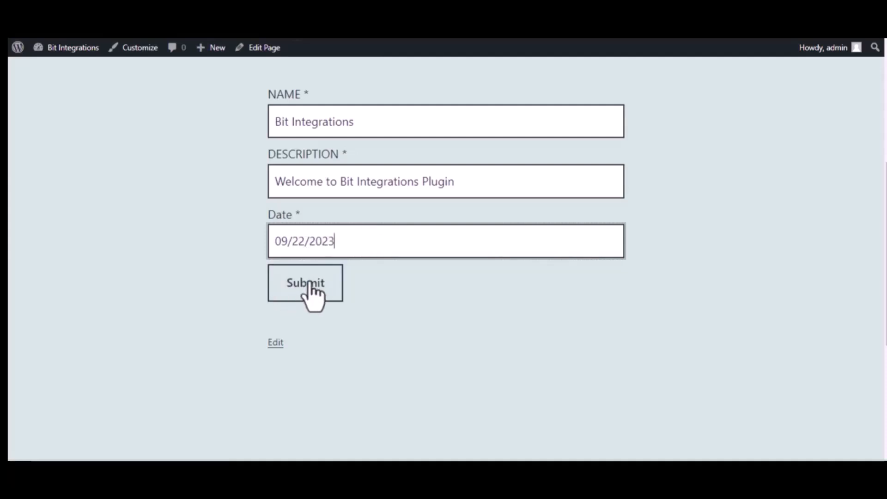
{"action": "left_click", "coordinate": [309, 288]}
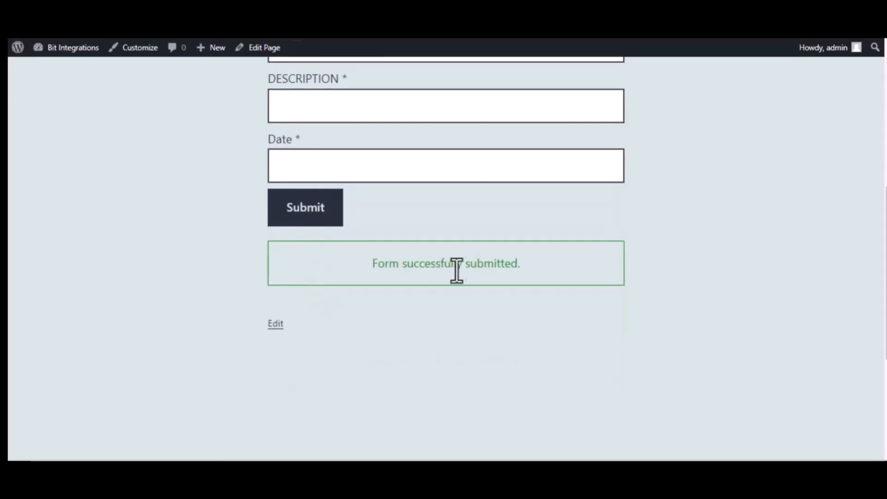